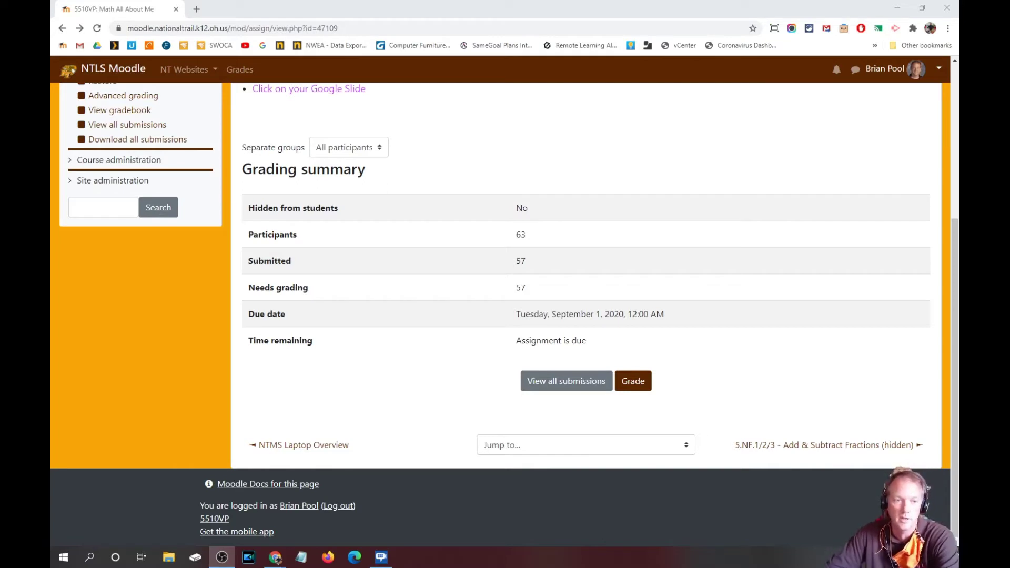
# Step: Open the assignment grader and view pages 2–4 of the student's submission
pyautogui.click(640, 390)
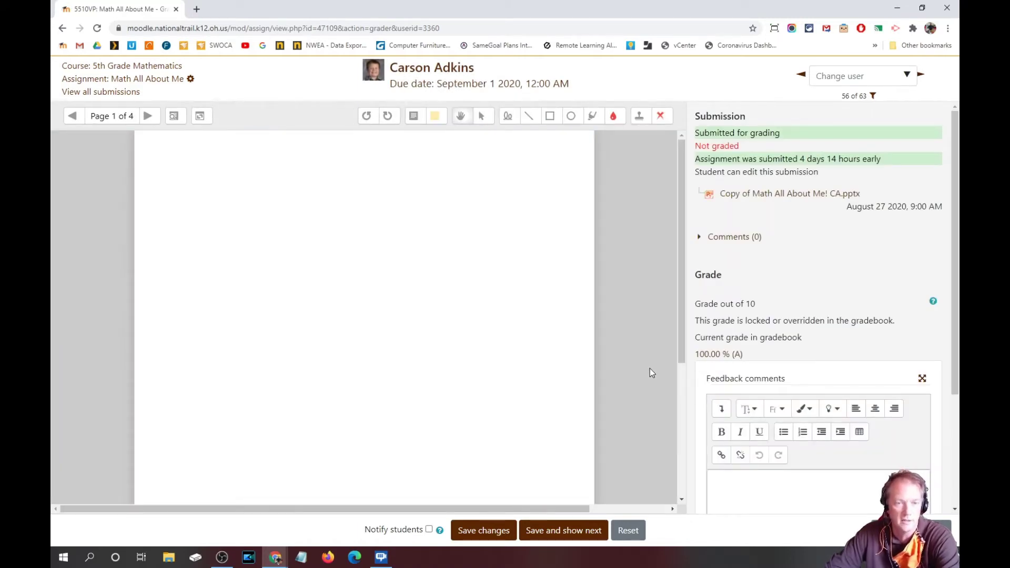
pyautogui.click(148, 116)
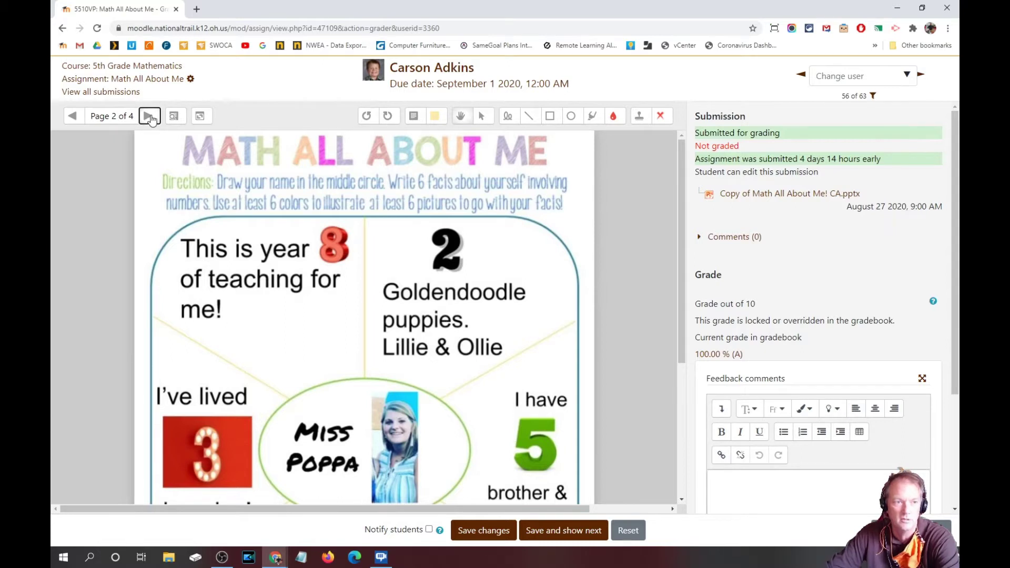
pyautogui.click(149, 117)
pyautogui.click(150, 116)
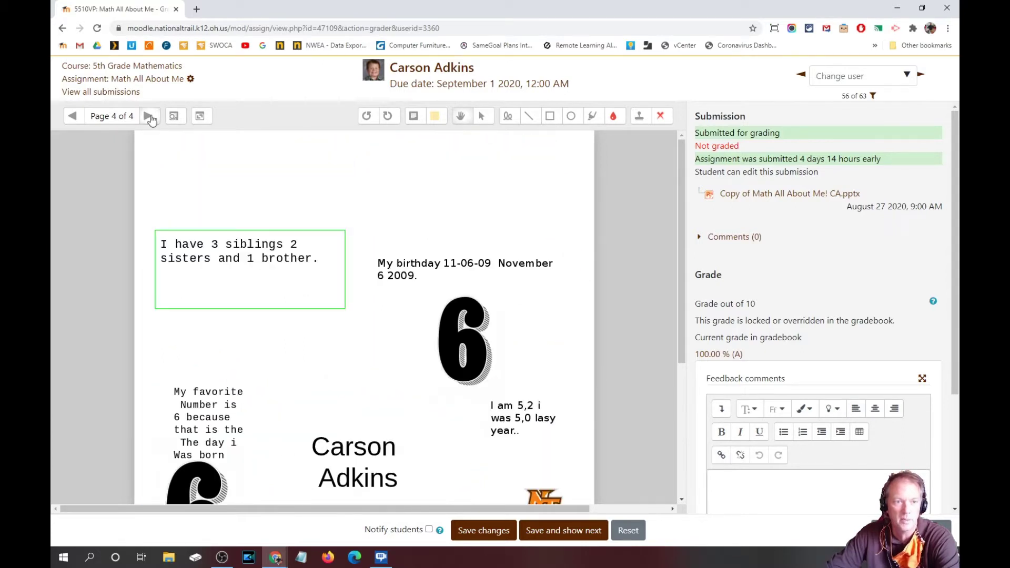
# Step: Return to the student's filled-in slide, then advance to the next student's submission
pyautogui.click(74, 117)
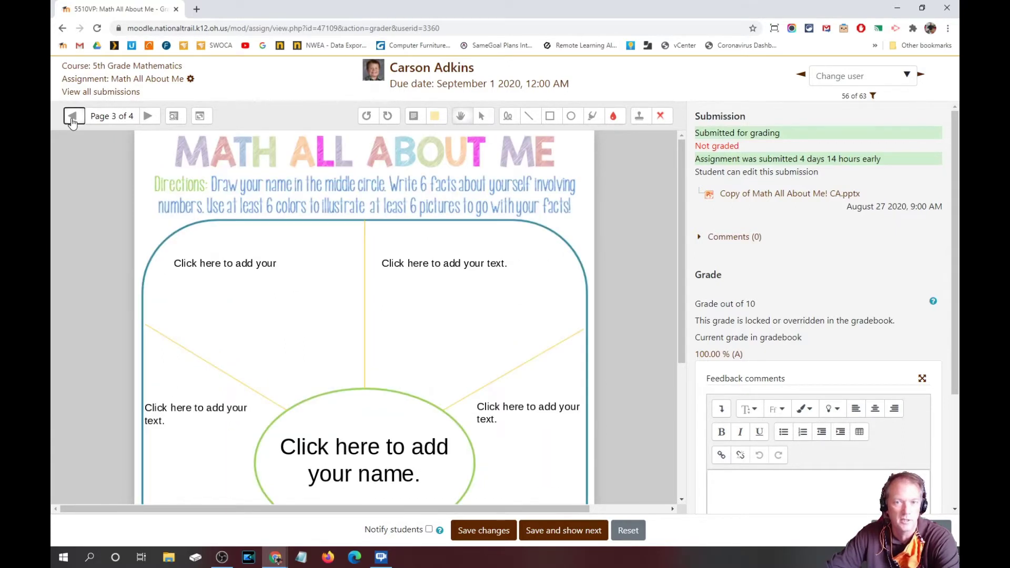
pyautogui.click(73, 118)
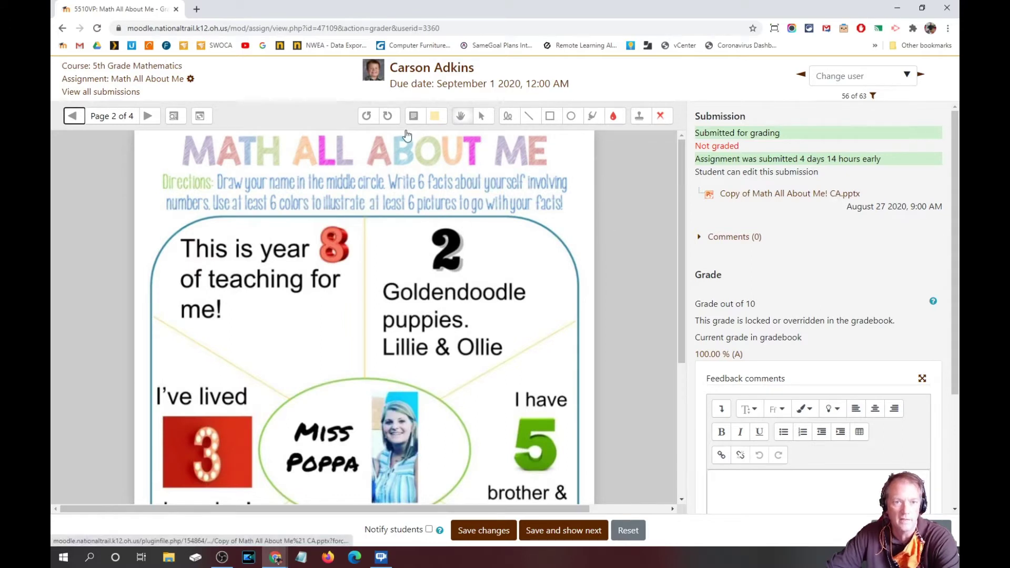
pyautogui.click(921, 75)
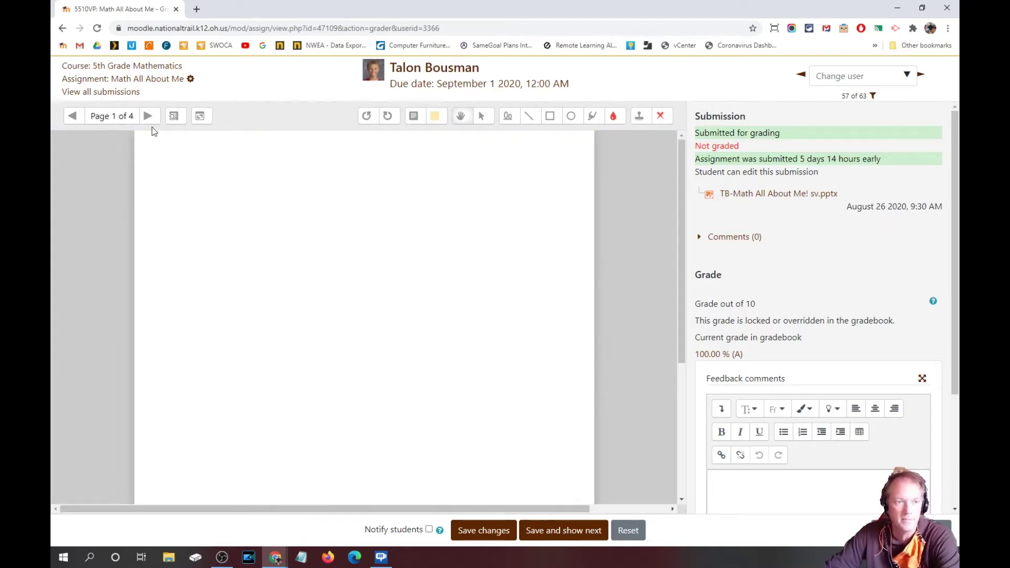
# Step: Go to page 4 and circle the birthday section with the red pen
pyautogui.click(147, 116)
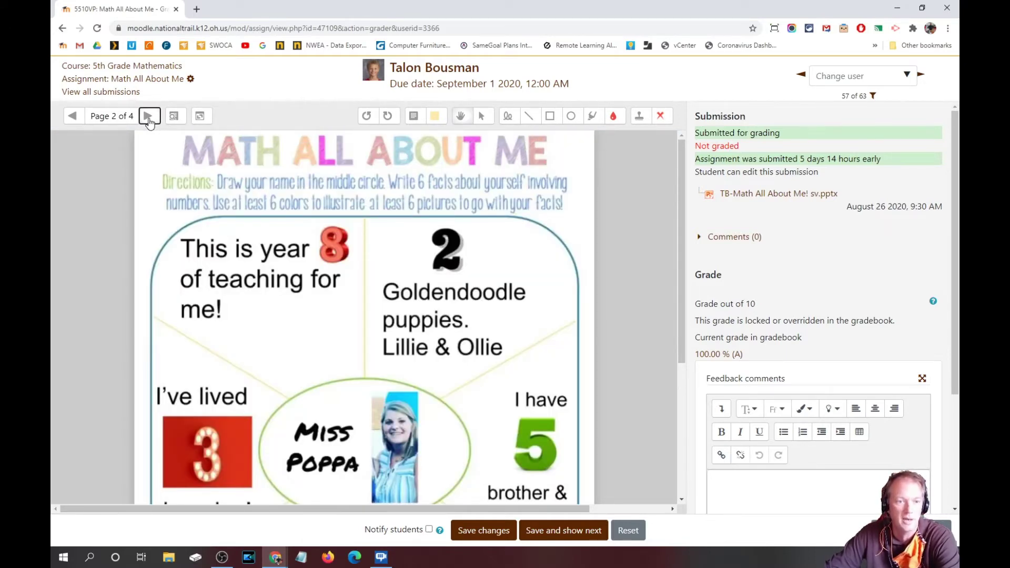
pyautogui.click(148, 117)
pyautogui.click(148, 116)
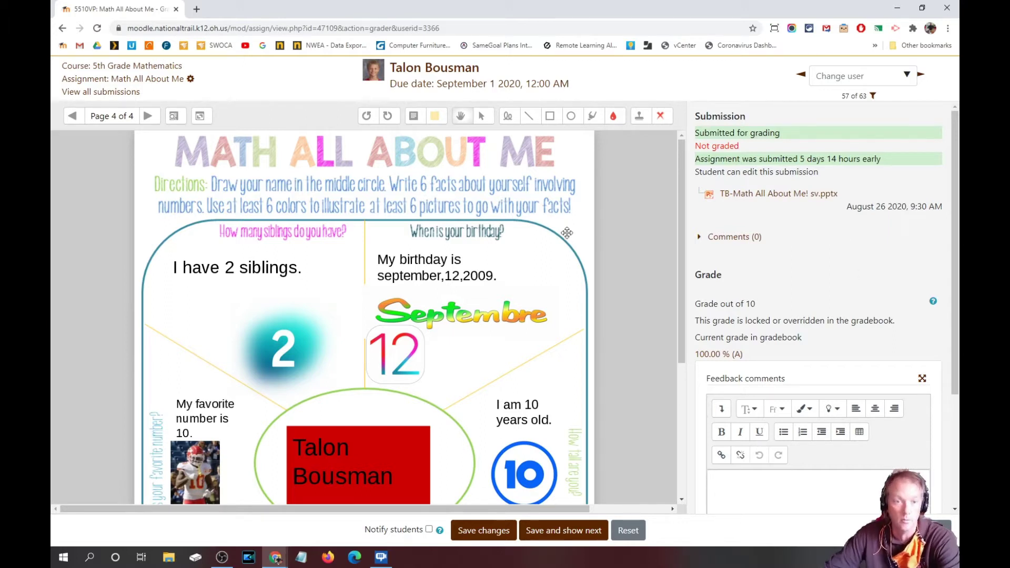
pyautogui.click(508, 117)
pyautogui.moveTo(503, 213); pyautogui.dragTo(478, 346)
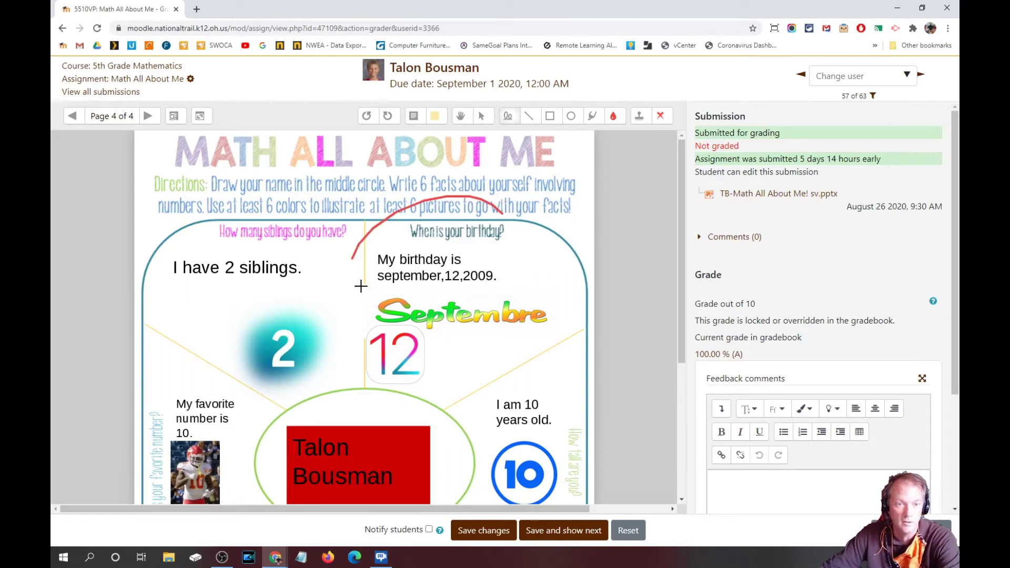
pyautogui.click(613, 115)
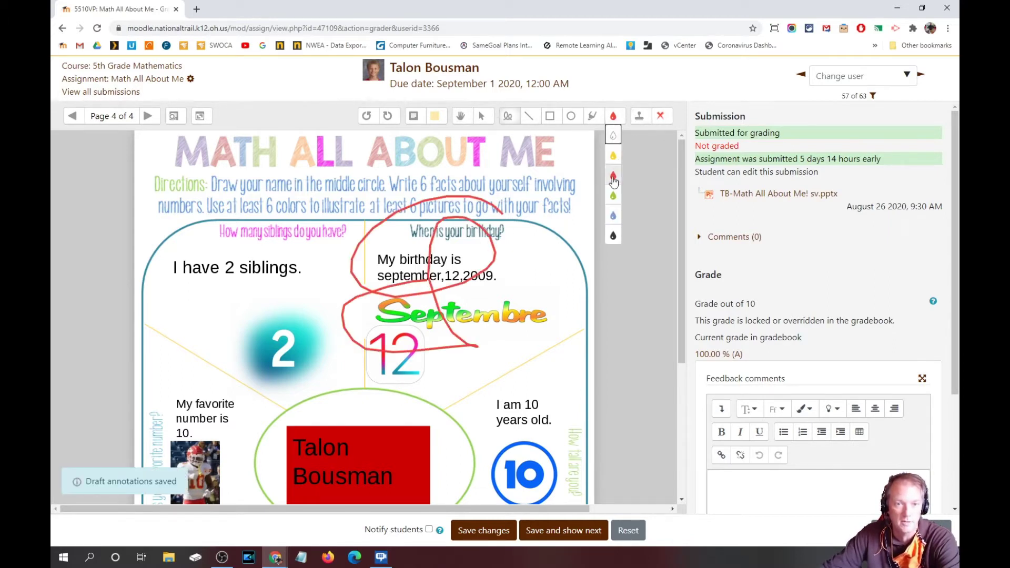
# Step: Place six smiley-face stamps around the final slide
pyautogui.click(639, 117)
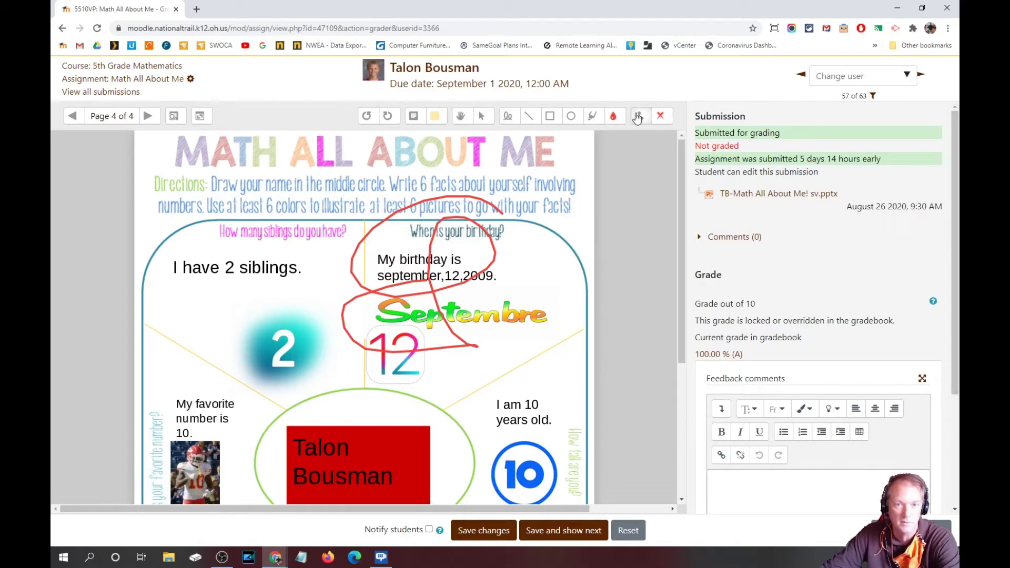
pyautogui.click(660, 116)
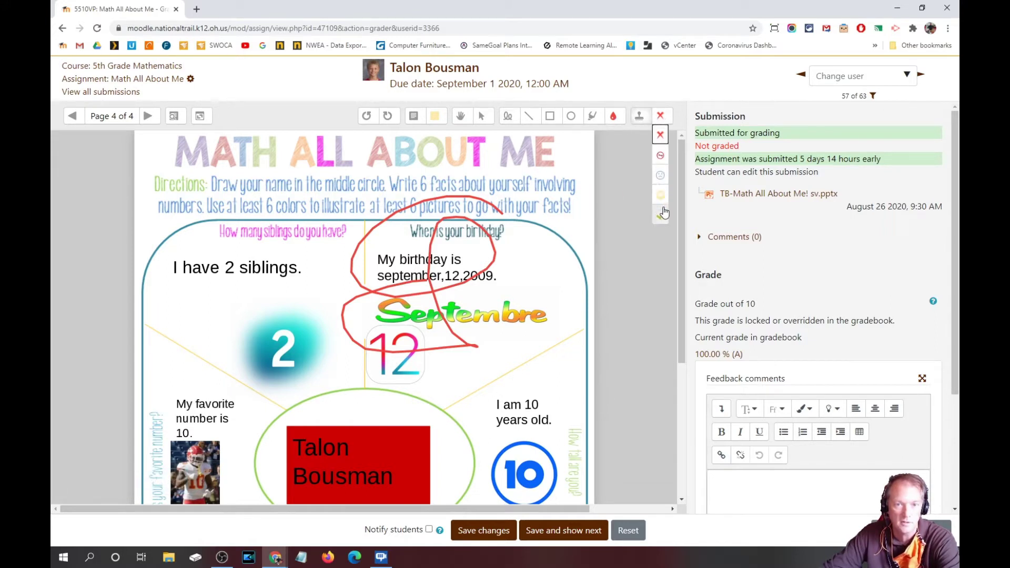
pyautogui.click(660, 192)
pyautogui.click(542, 268)
pyautogui.click(310, 309)
pyautogui.click(220, 300)
pyautogui.click(230, 360)
pyautogui.click(382, 388)
pyautogui.click(490, 362)
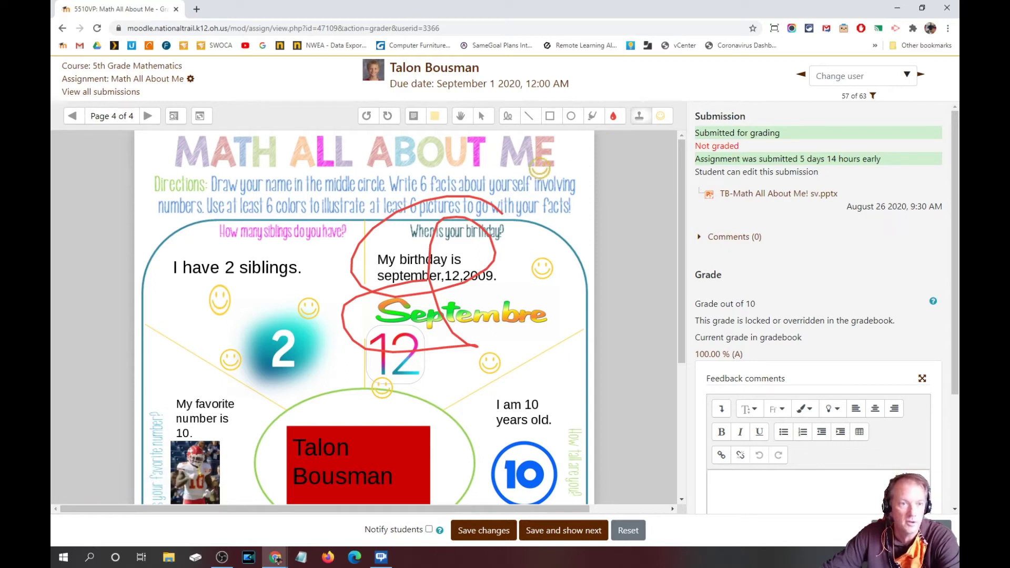
pyautogui.click(415, 117)
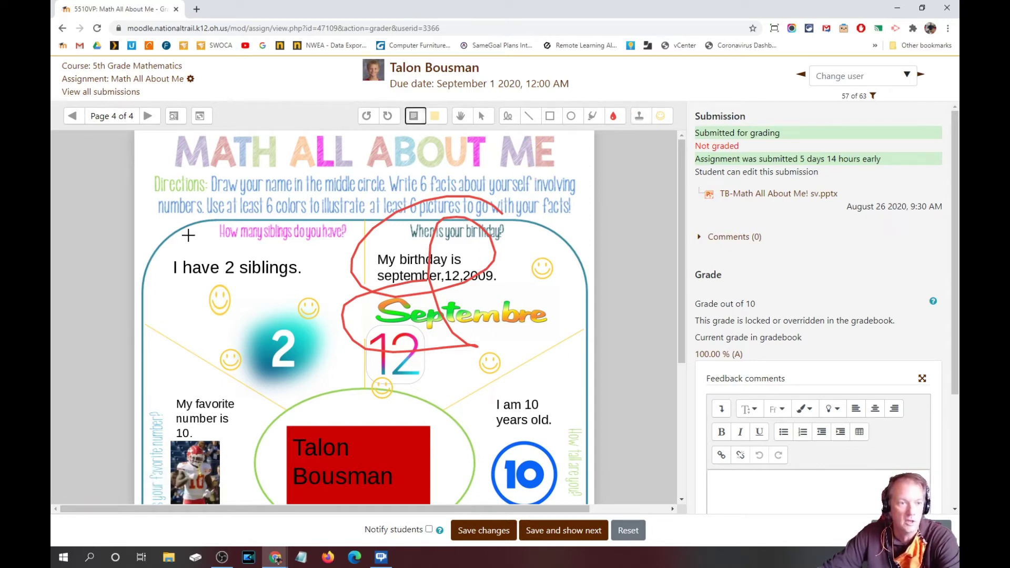
# Step: Add a comment box over the top sections reading 'Tis was fantastic'
pyautogui.moveTo(189, 235); pyautogui.dragTo(510, 322)
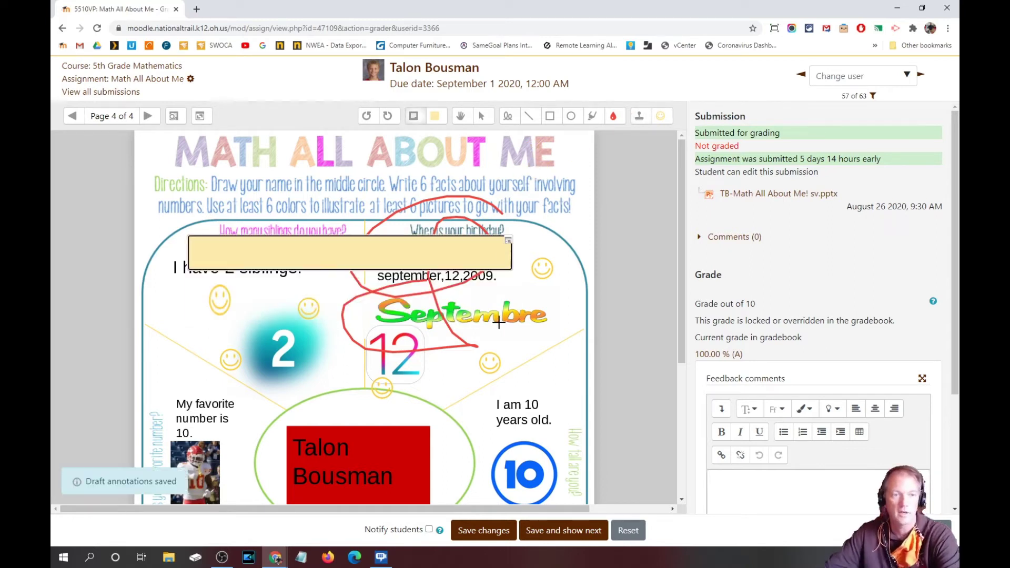
pyautogui.write('Tis w')
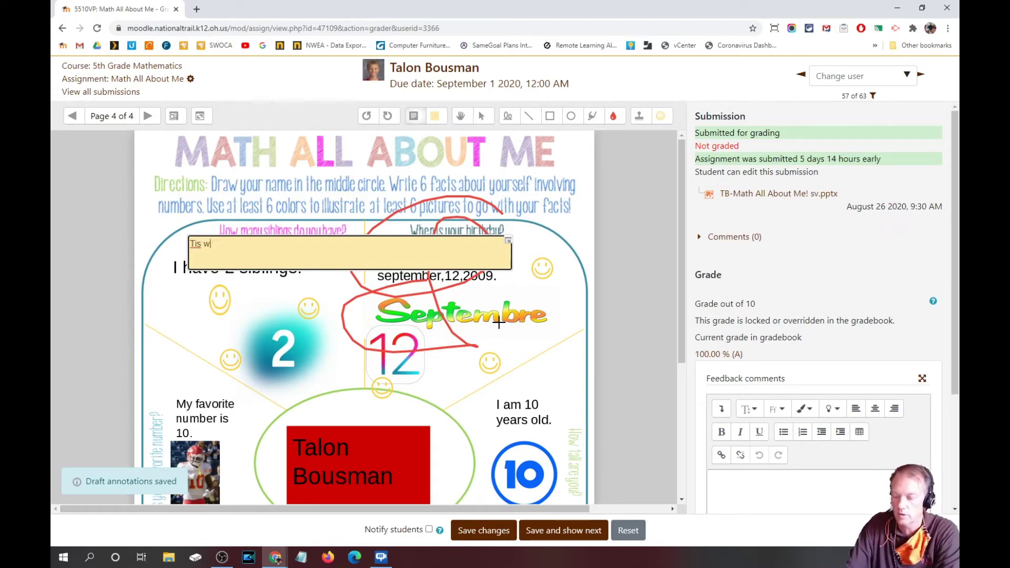
pyautogui.write('as fanta')
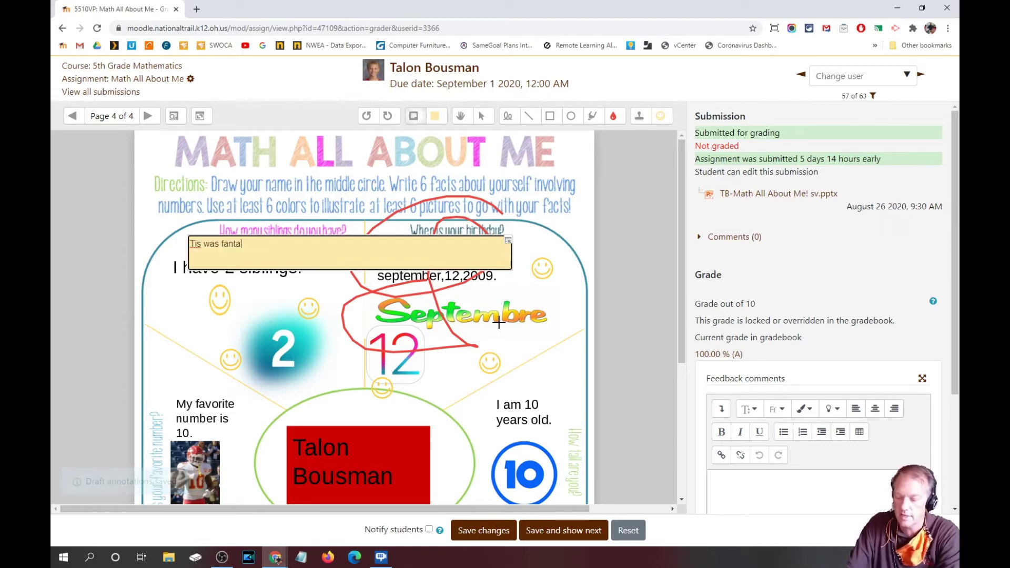
pyautogui.write('stic')
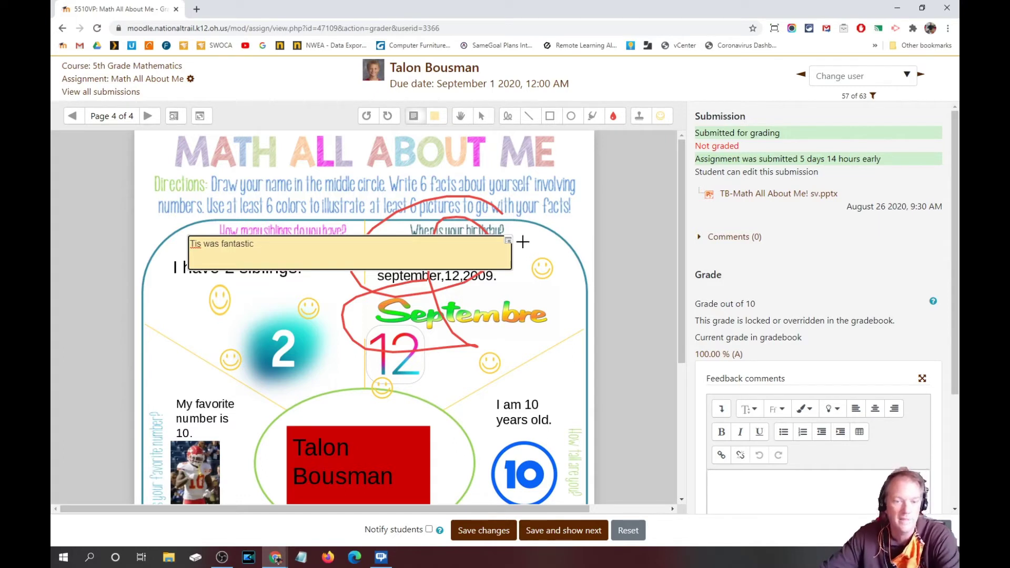
pyautogui.click(609, 260)
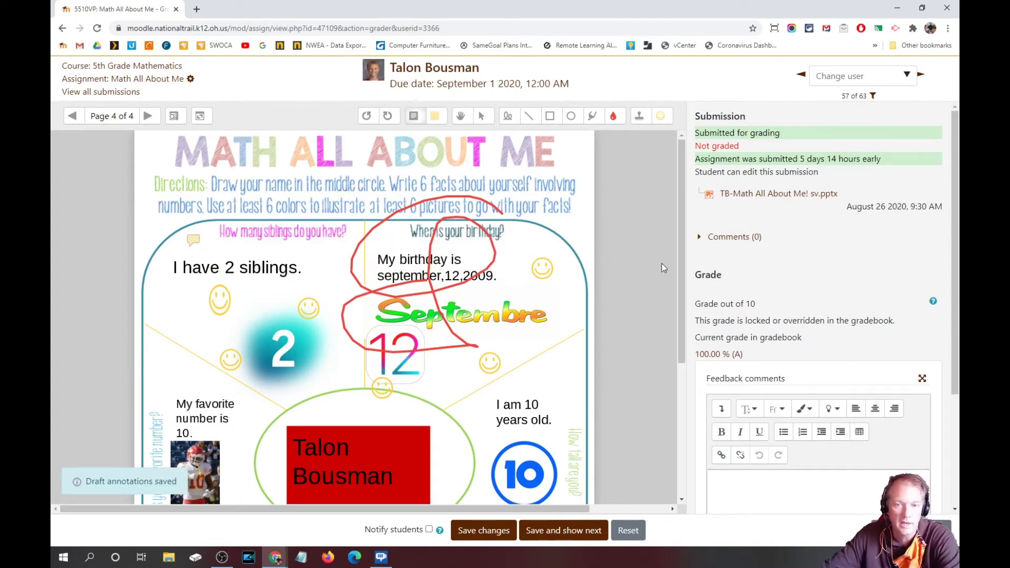
# Step: Correct the comment to 'This was fantastic' and collapse it to a marker
pyautogui.click(195, 243)
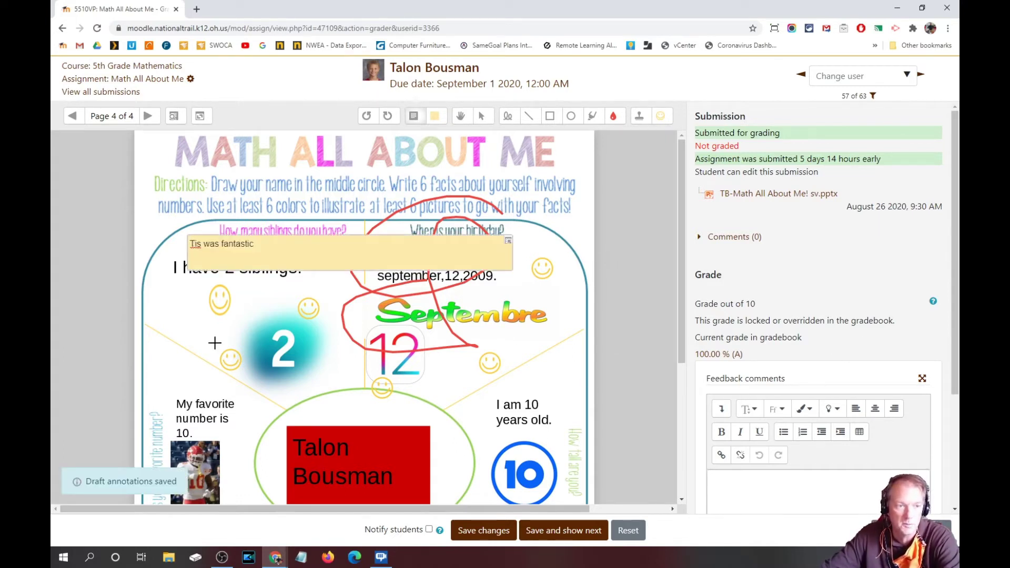
pyautogui.click(194, 245)
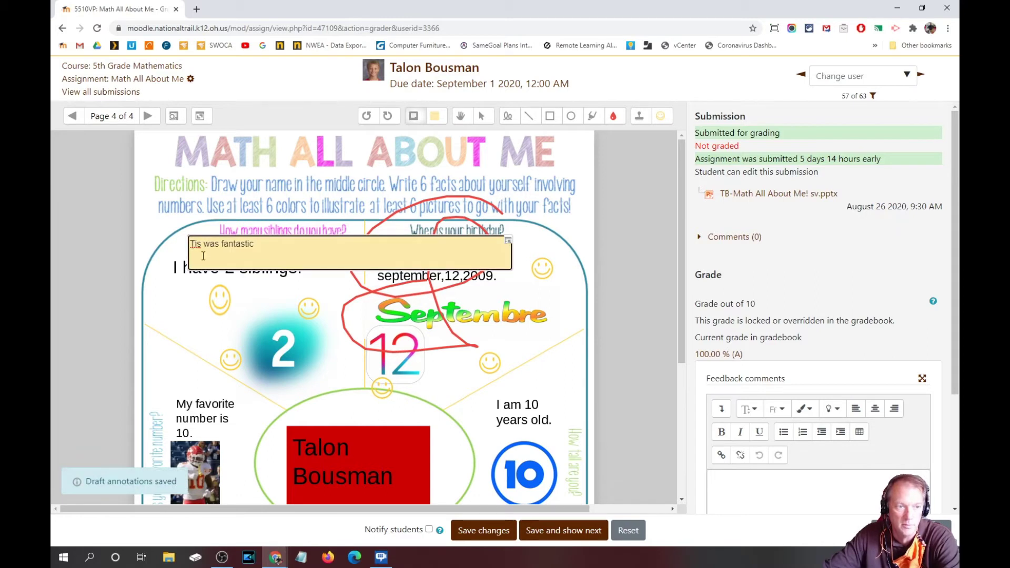
pyautogui.write('h')
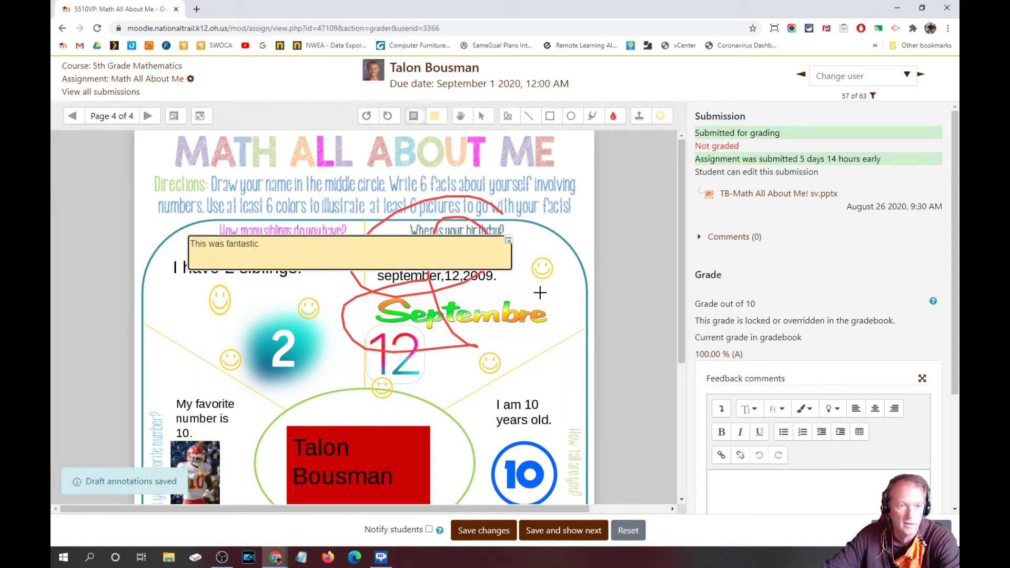
pyautogui.click(596, 220)
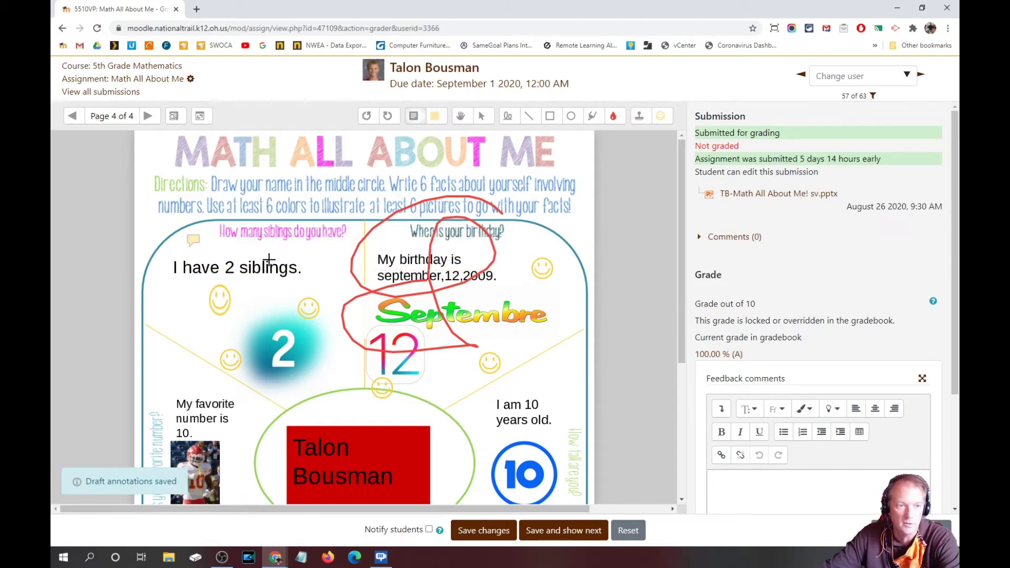
pyautogui.click(191, 238)
pyautogui.click(318, 373)
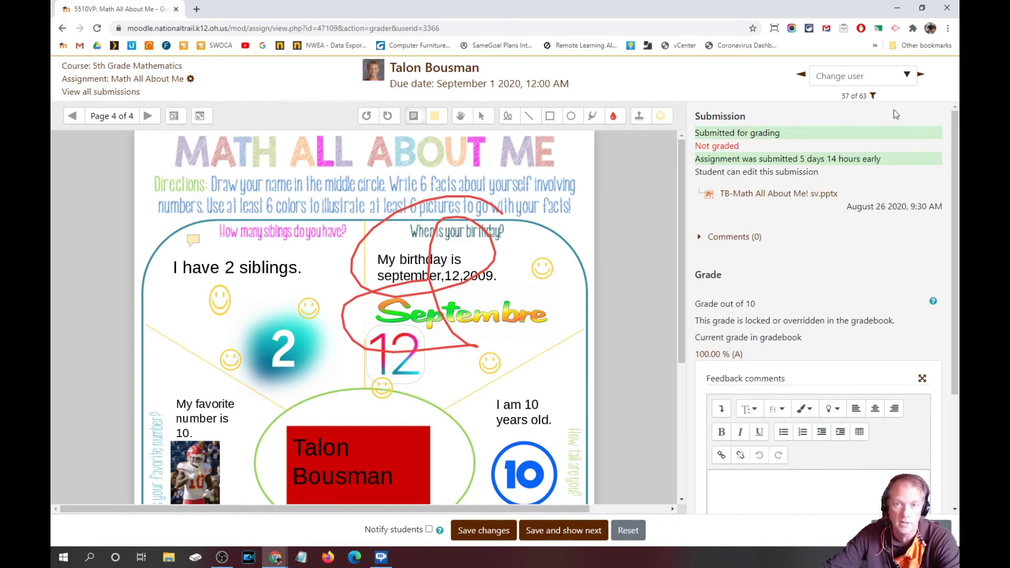
pyautogui.click(905, 78)
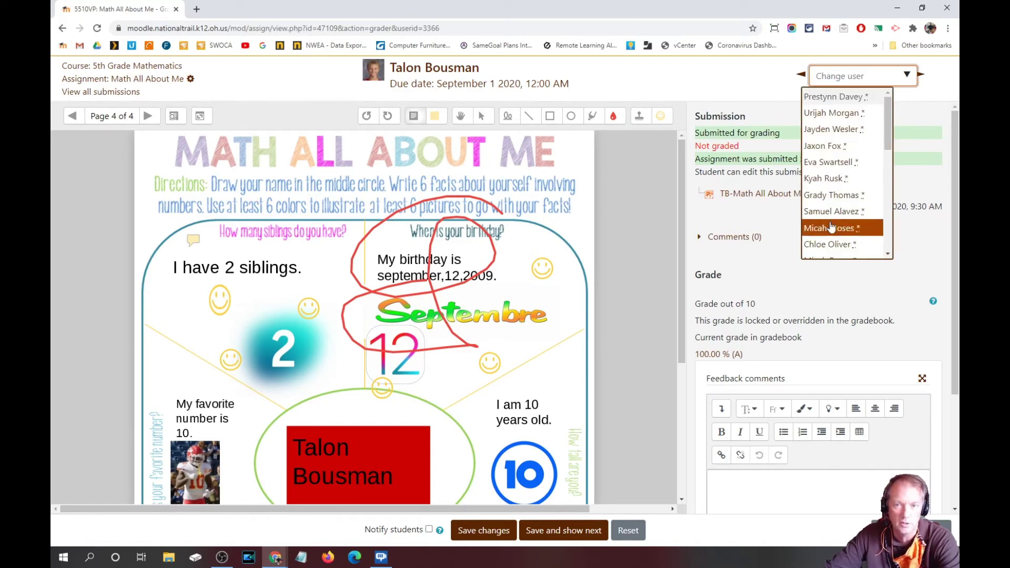
# Step: Close the student list, cancel the unsaved-changes warning, and reset this student's grading changes
pyautogui.click(915, 108)
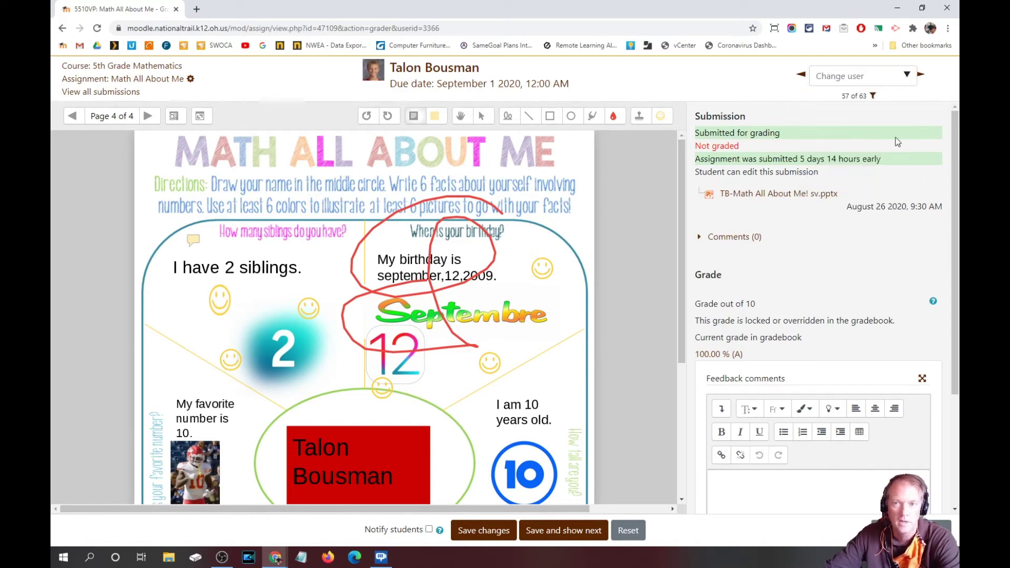
pyautogui.click(920, 75)
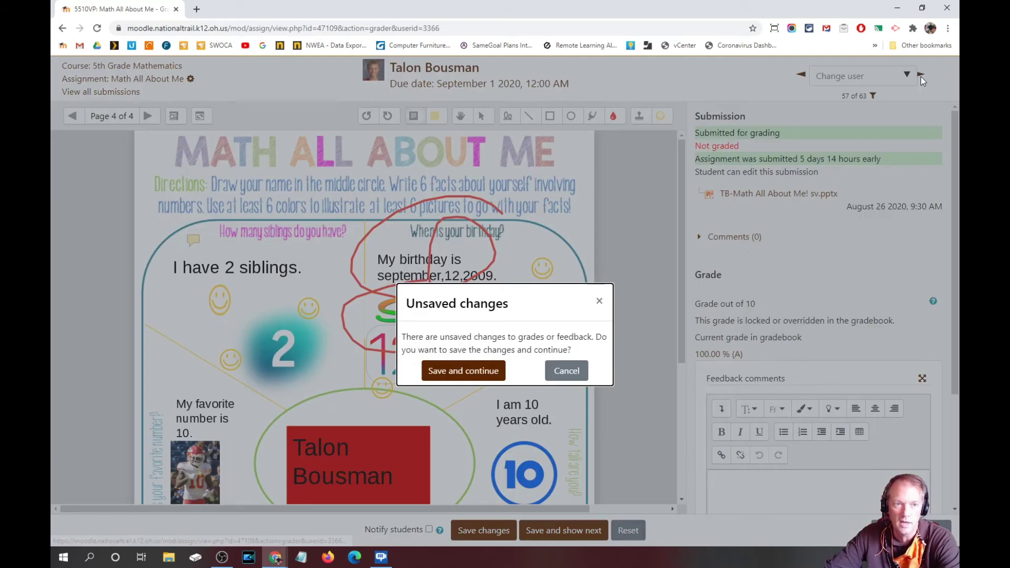
pyautogui.click(570, 370)
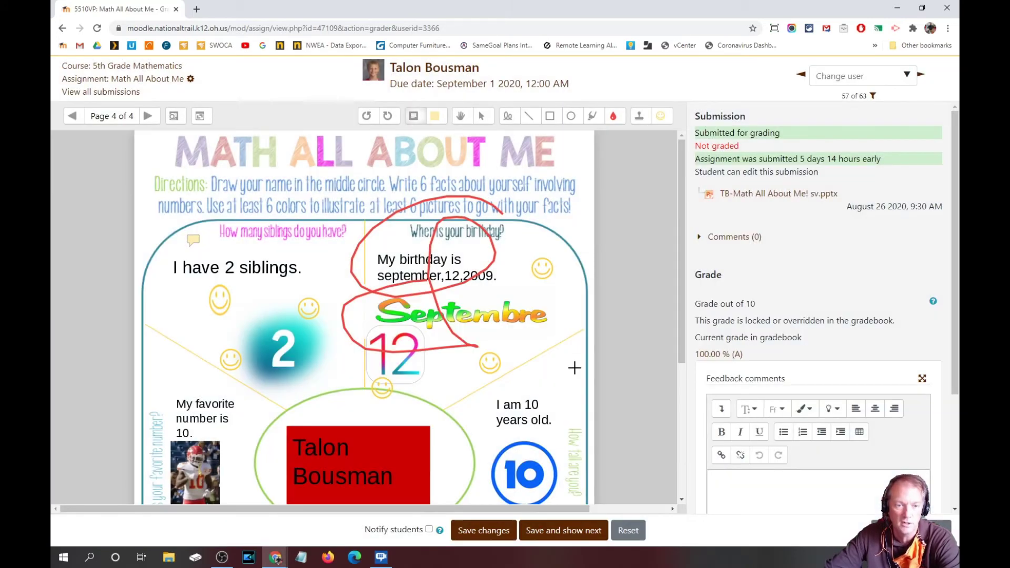
pyautogui.click(631, 529)
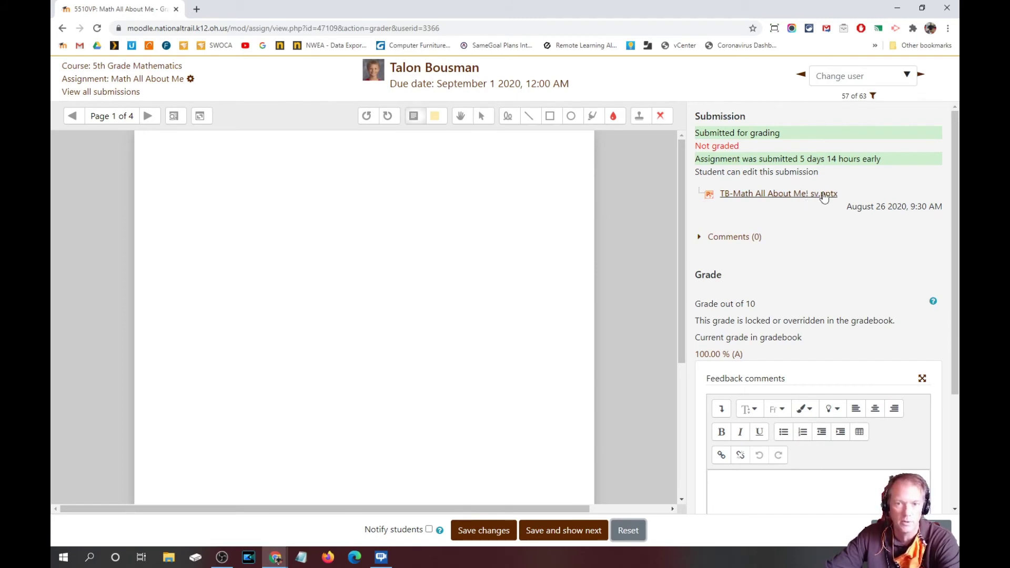
# Step: Advance to student 61 of 63, who has no attempt, and activate the Feedback comments box
pyautogui.click(801, 75)
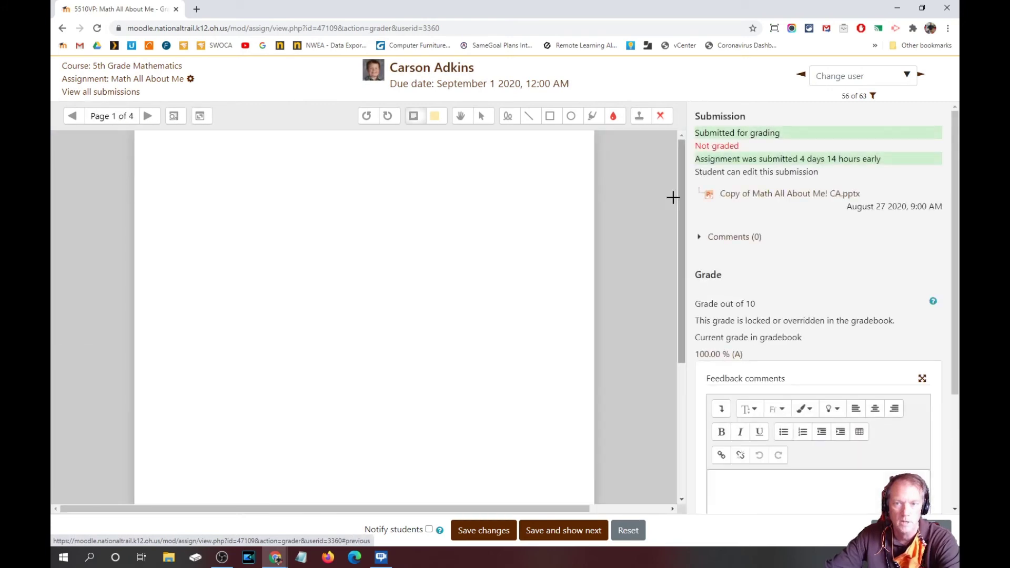
pyautogui.click(920, 76)
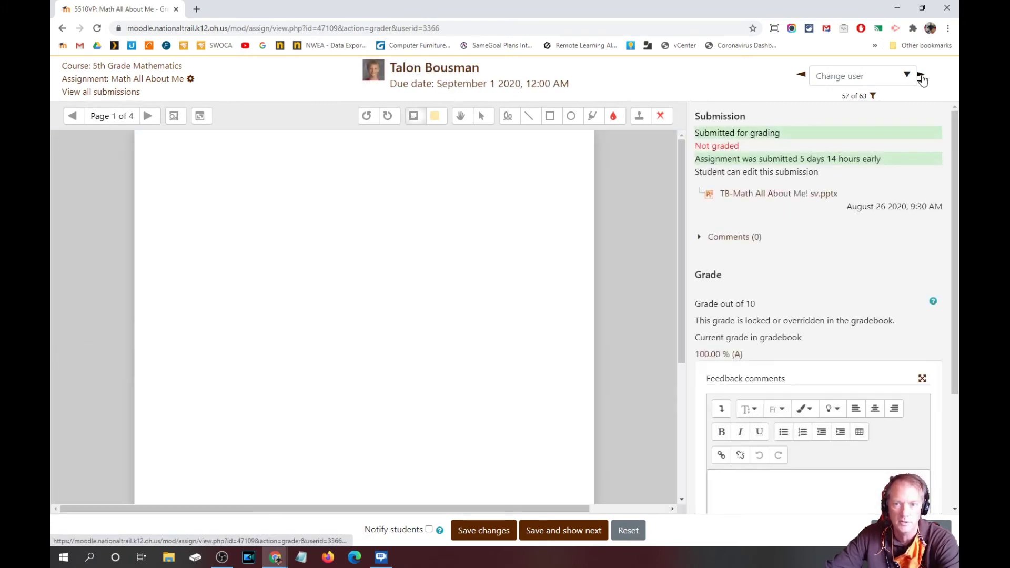
pyautogui.click(920, 76)
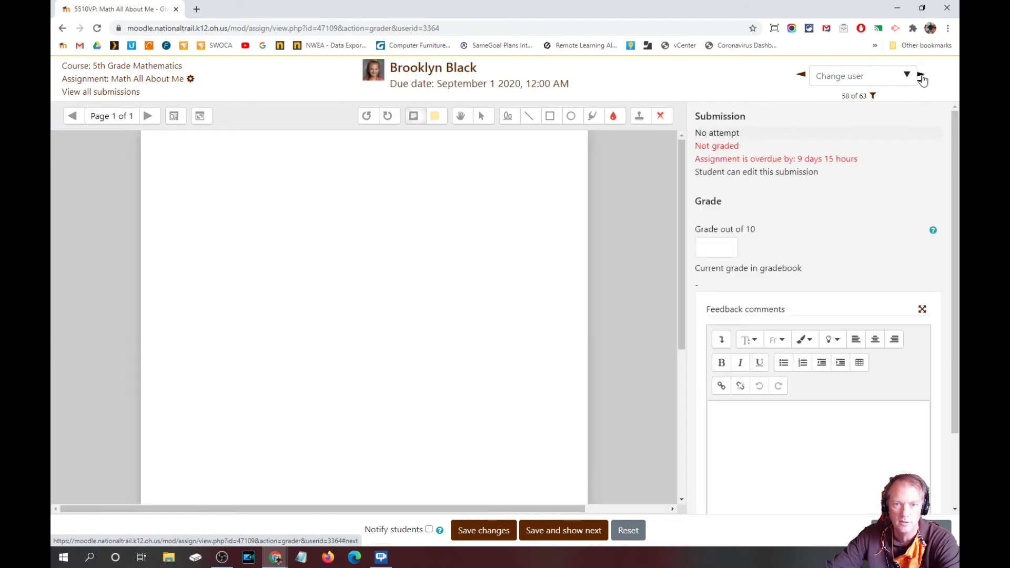
pyautogui.doubleClick(921, 76)
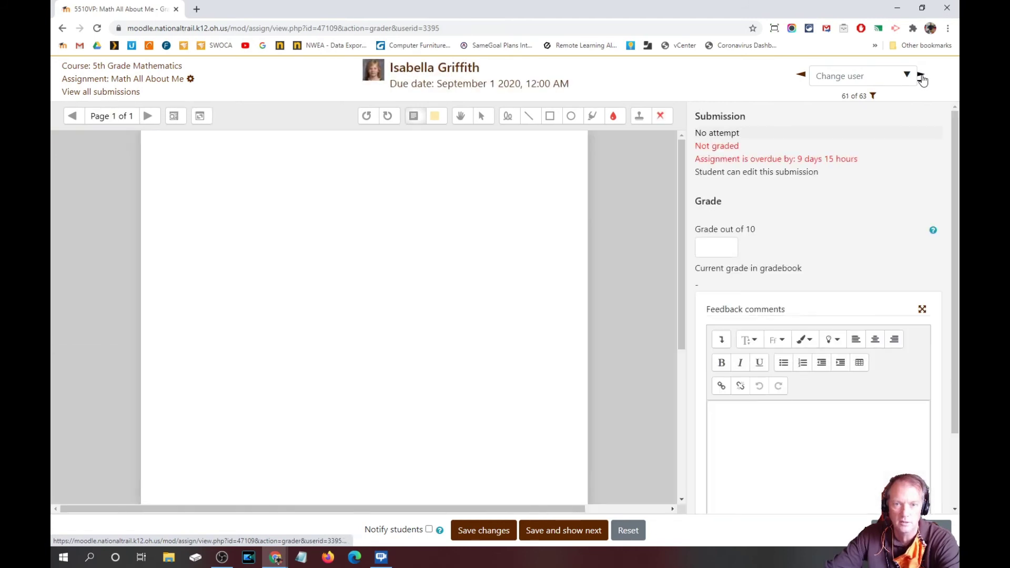
pyautogui.click(921, 76)
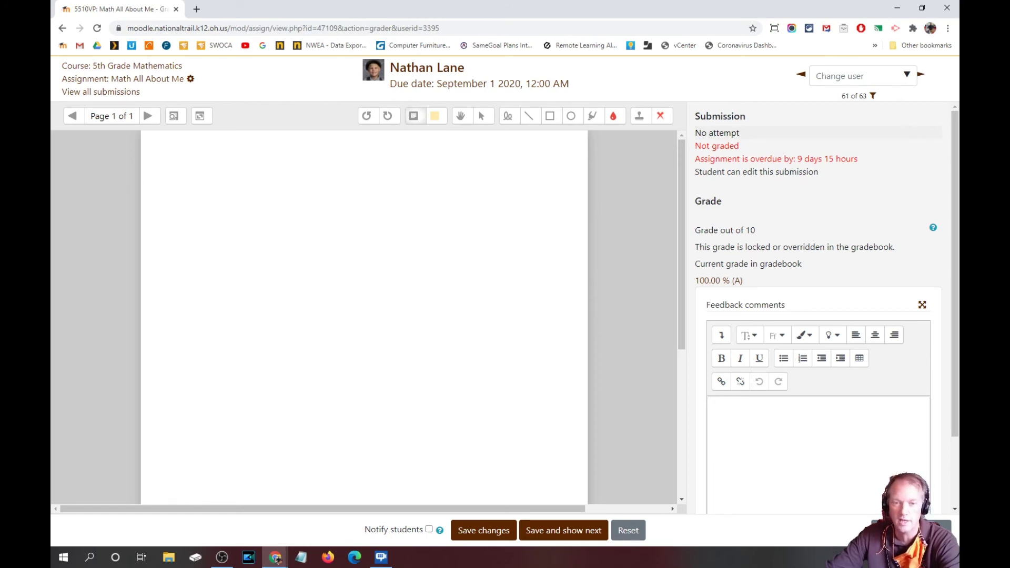
pyautogui.click(777, 421)
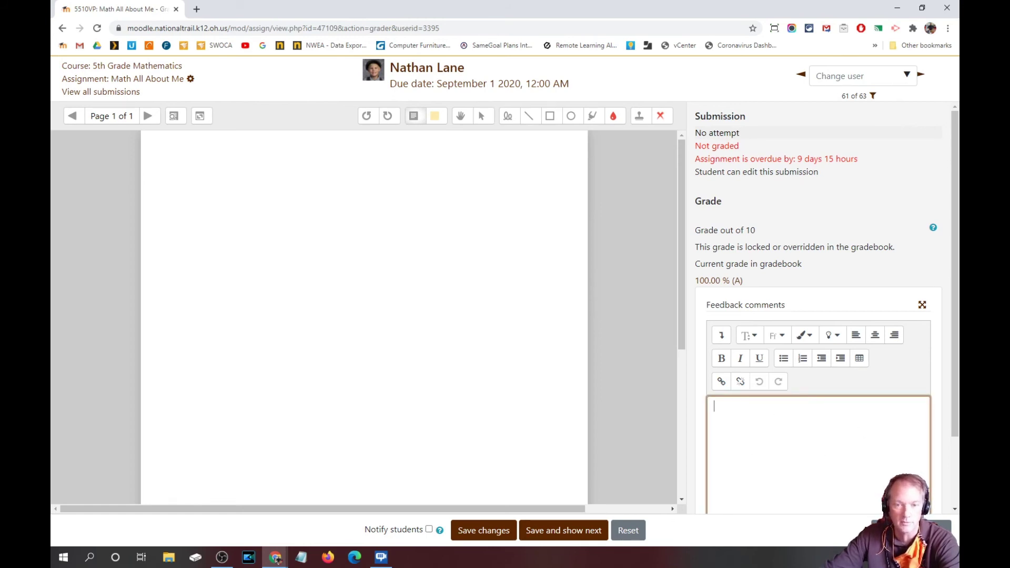